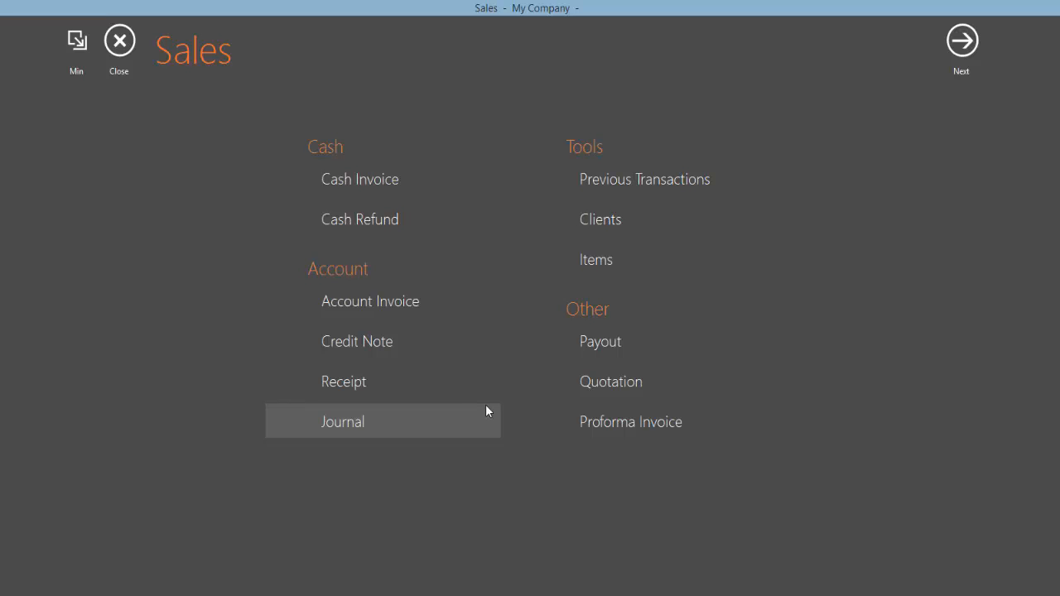
# Step: Look at the blank cash invoice form, return to the Sales overview and open the Items list
pyautogui.click(437, 183)
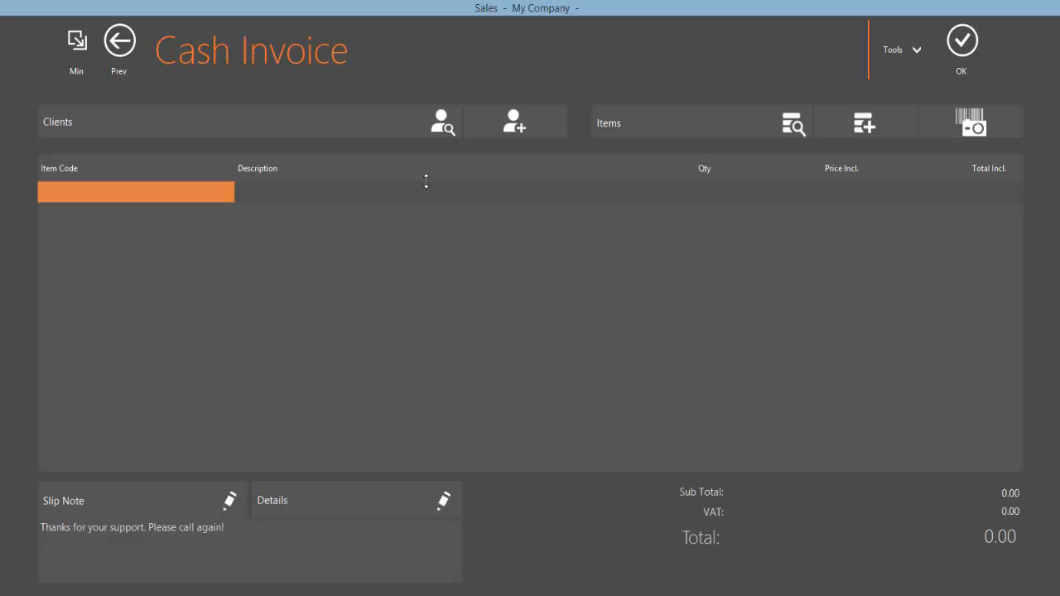
pyautogui.click(122, 54)
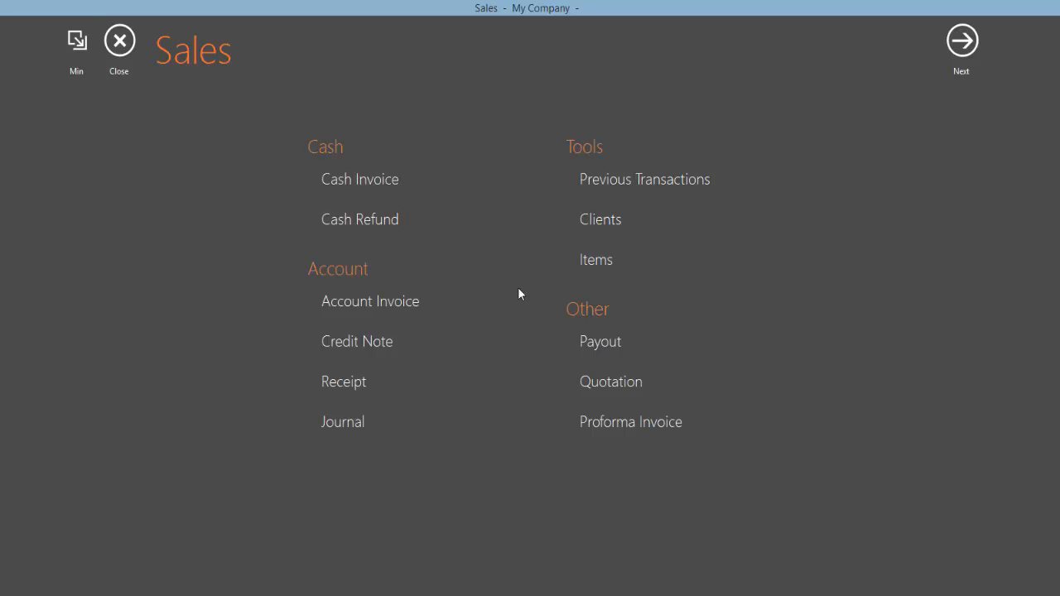
pyautogui.click(596, 260)
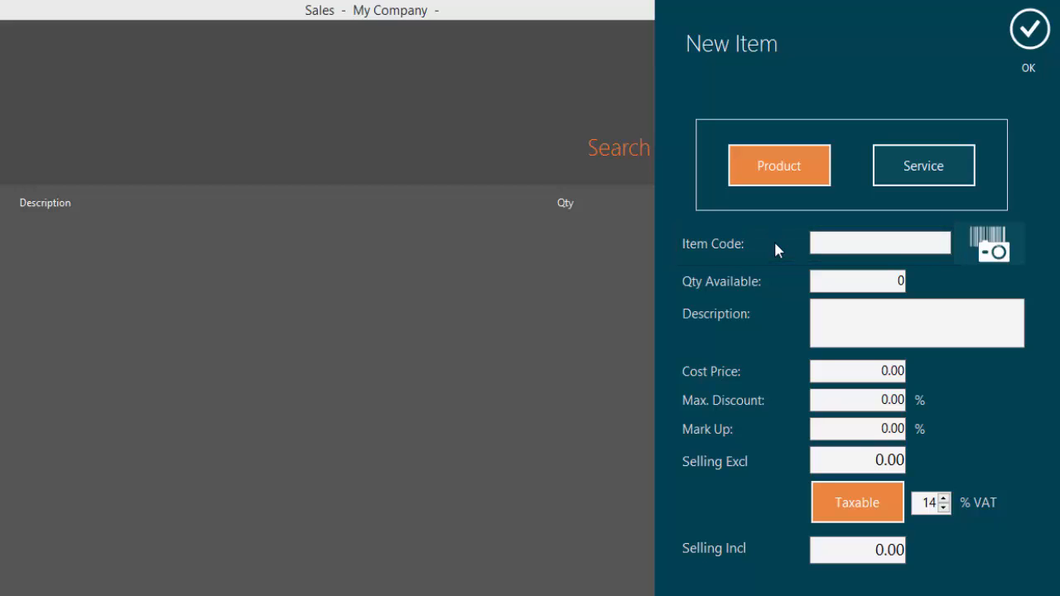
pyautogui.write('68545500045')
pyautogui.press('BackSpace')
pyautogui.press('BackSpace')
pyautogui.press('BackSpace')
pyautogui.press('BackSpace')
pyautogui.press('BackSpace')
pyautogui.press('BackSpace')
pyautogui.press('BackSpace')
pyautogui.press('BackSpace')
pyautogui.press('BackSpace')
pyautogui.press('BackSpace')
pyautogui.press('BackSpace')
pyautogui.write('100')
pyautogui.press('BackSpace')
pyautogui.press('BackSpace')
pyautogui.press('BackSpace')
pyautogui.write('45879985')
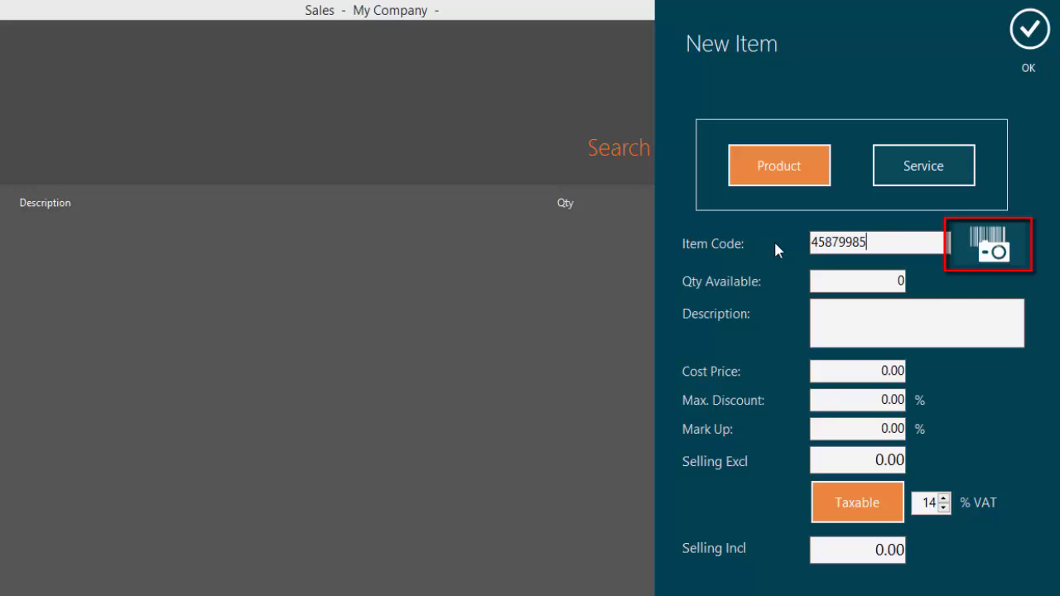
pyautogui.write('895')
pyautogui.click(843, 280)
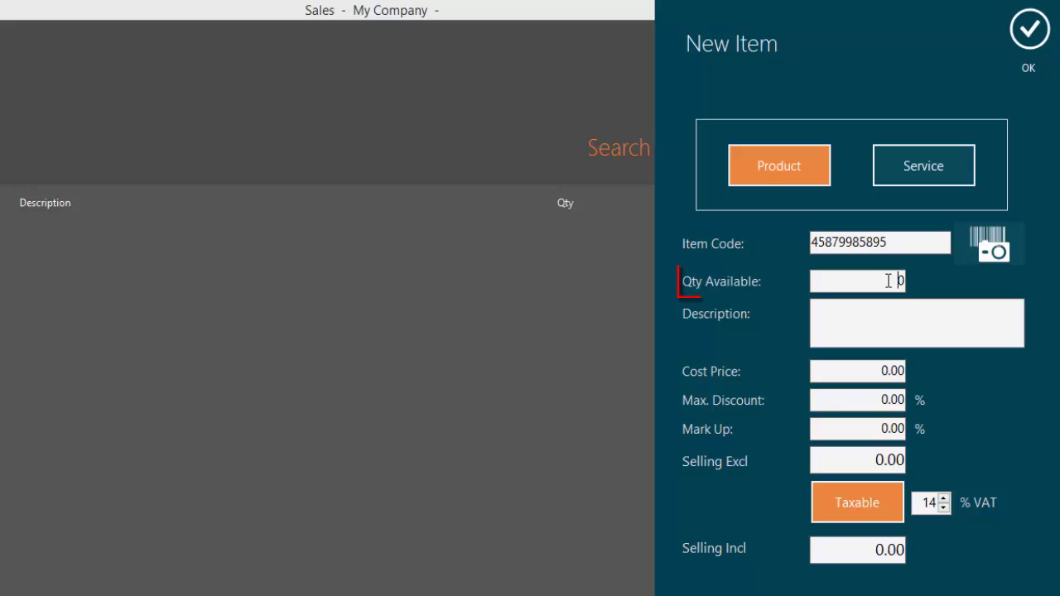
pyautogui.moveTo(887, 281); pyautogui.dragTo(905, 283)
pyautogui.write('50')
pyautogui.click(898, 316)
pyautogui.write('Short des')
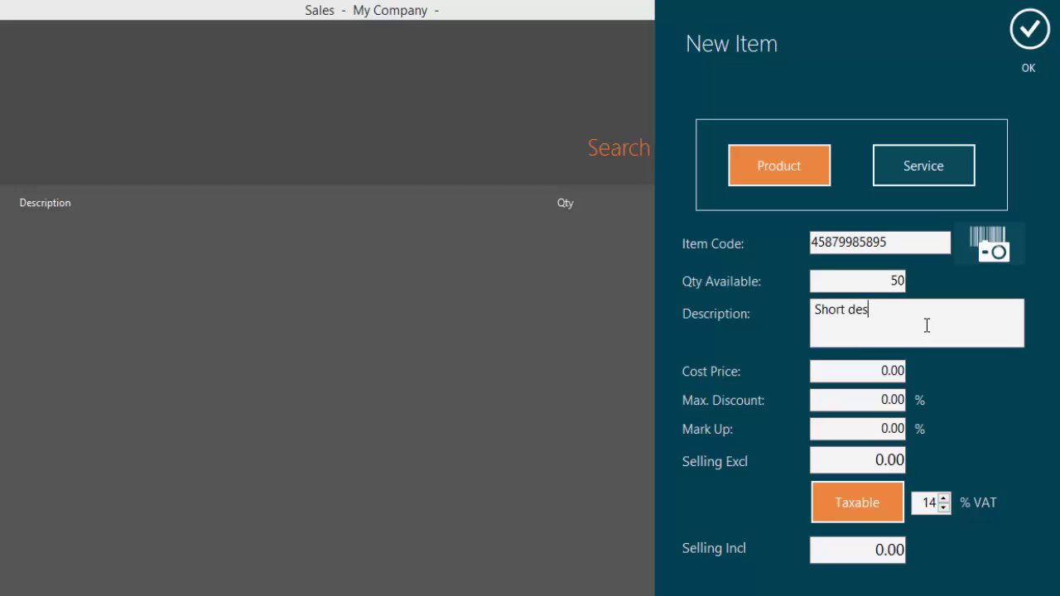
pyautogui.write('cription')
pyautogui.press('Return')
pyautogui.write('Long description')
pyautogui.press('BackSpace')
pyautogui.press('BackSpace')
pyautogui.press('BackSpace')
pyautogui.press('BackSpace')
pyautogui.press('BackSpace')
pyautogui.press('BackSpace')
pyautogui.press('BackSpace')
pyautogui.press('BackSpace')
pyautogui.press('BackSpace')
pyautogui.press('BackSpace')
pyautogui.press('BackSpace')
pyautogui.press('BackSpace')
pyautogui.press('BackSpace')
pyautogui.press('BackSpace')
pyautogui.press('BackSpace')
pyautogui.press('BackSpace')
pyautogui.press('BackSpace')
pyautogui.press('BackSpace')
pyautogui.press('BackSpace')
pyautogui.press('BackSpace')
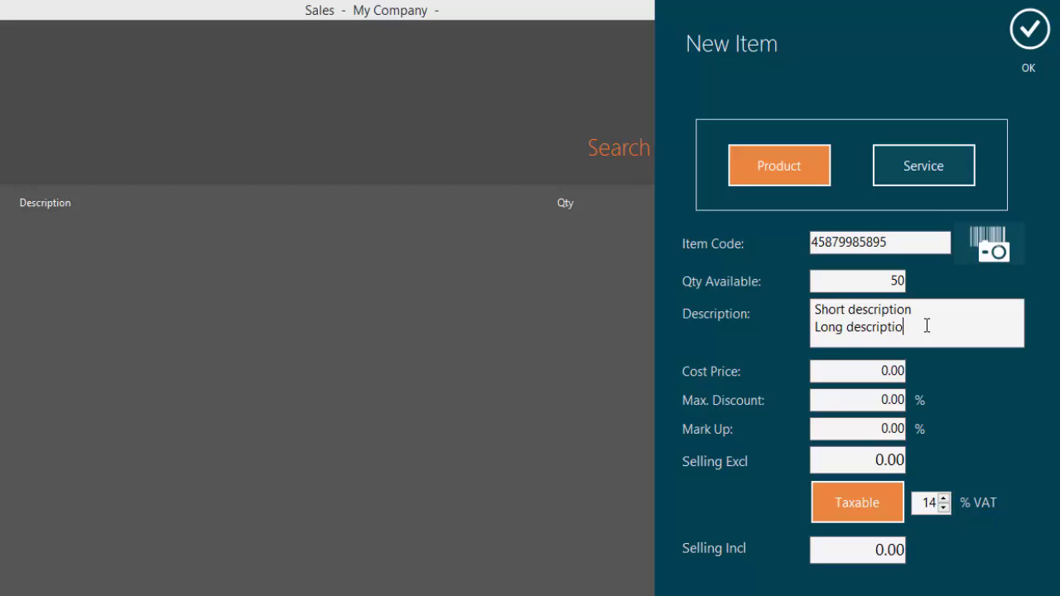
pyautogui.press('BackSpace')
pyautogui.press('BackSpace')
pyautogui.press('BackSpace')
pyautogui.press('BackSpace')
pyautogui.press('BackSpace')
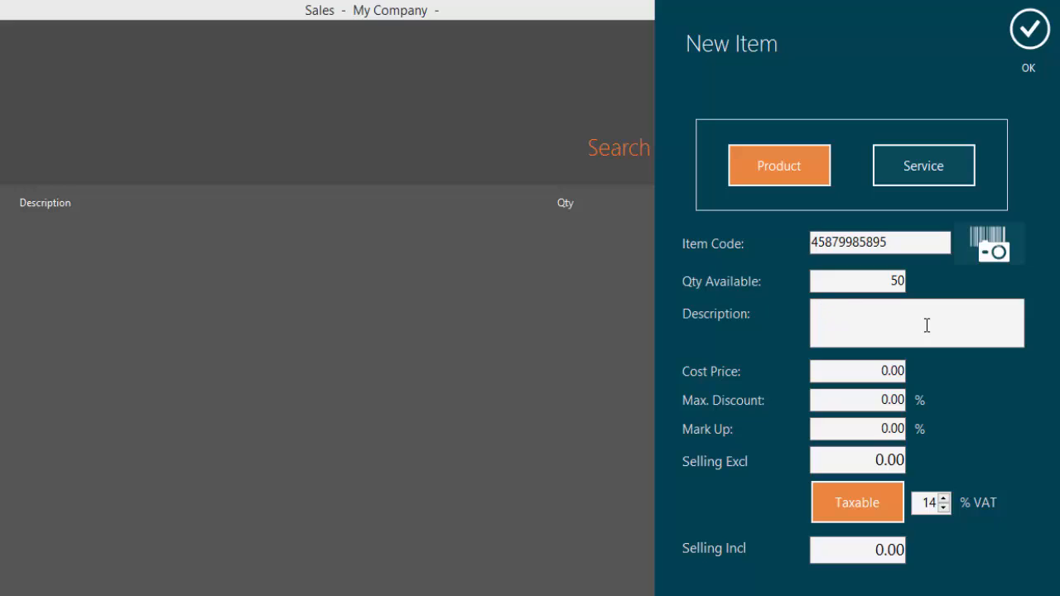
# Step: Describe the new product as "Coffee First Choice 500g" and set its cost price to 25.50
pyautogui.write('Coffee First Choice 500g')
pyautogui.press('Tab')
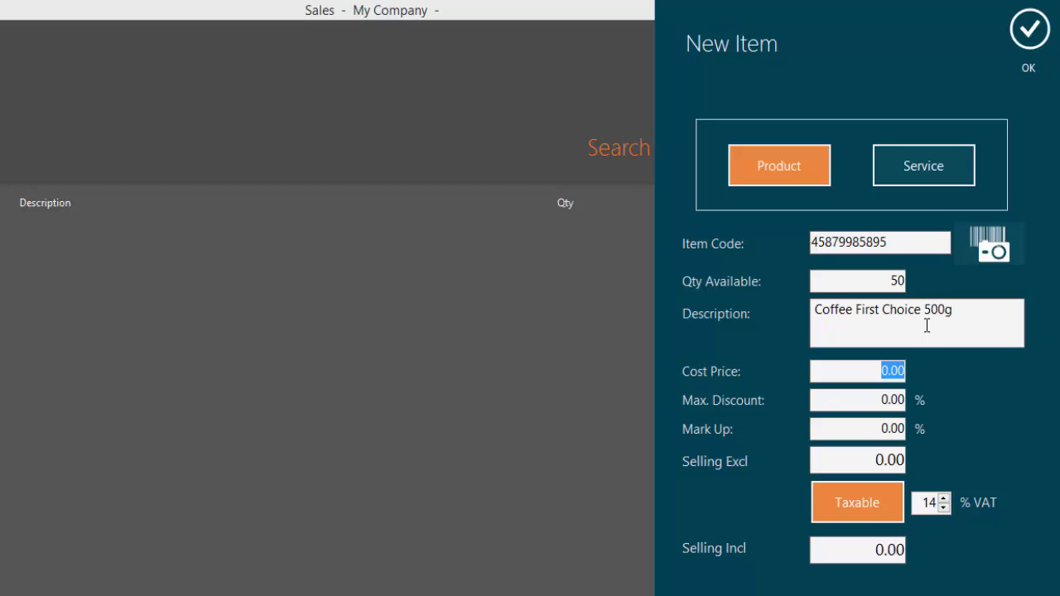
pyautogui.write('25')
pyautogui.write('.50')
pyautogui.press('Tab')
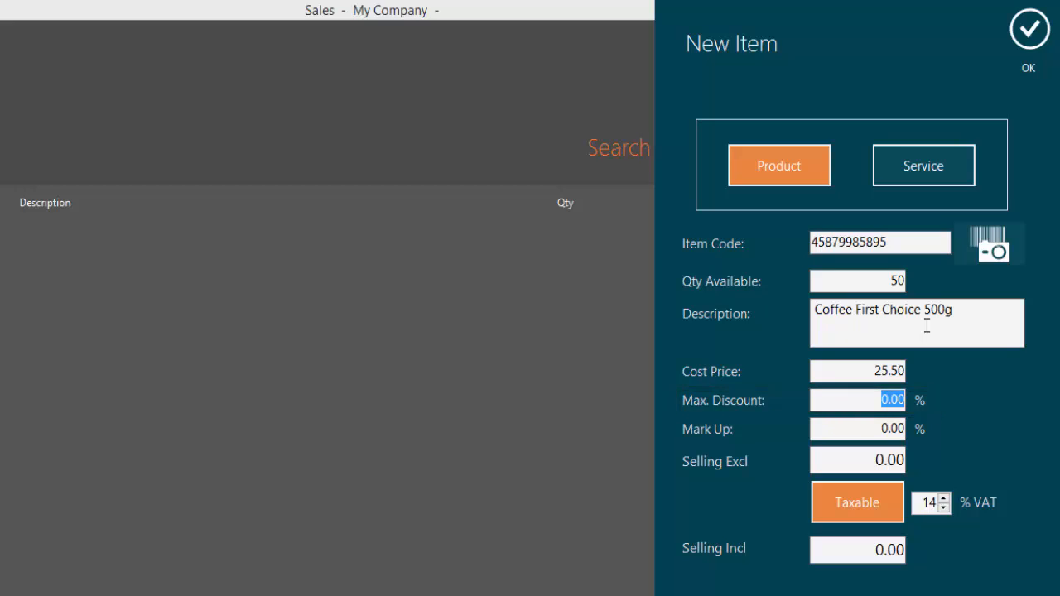
pyautogui.write('10')
pyautogui.press('Tab')
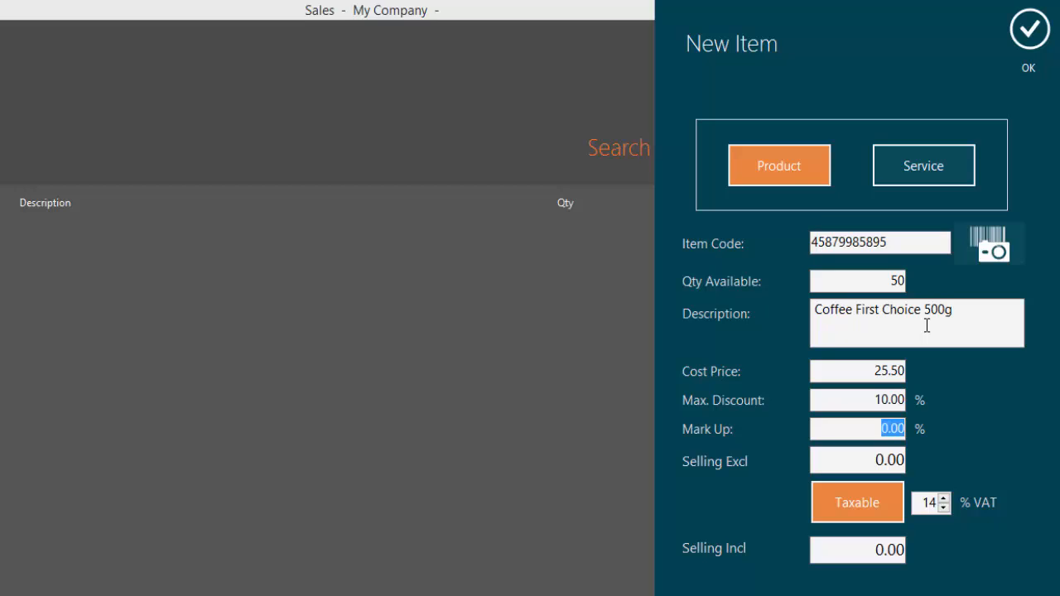
pyautogui.hotkey('shift', 'Tab')
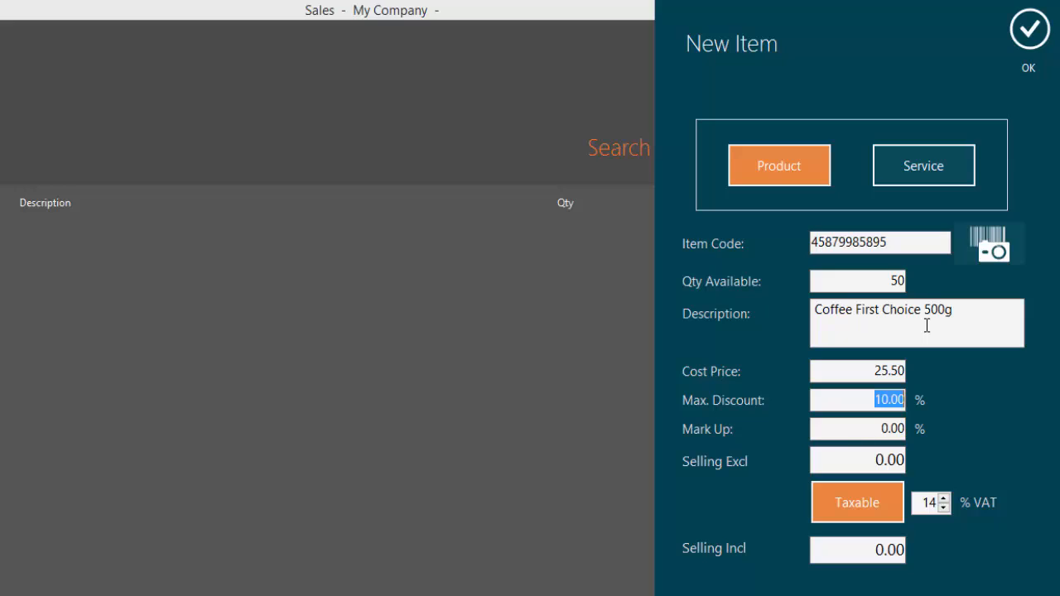
pyautogui.write('0')
pyautogui.press('Tab')
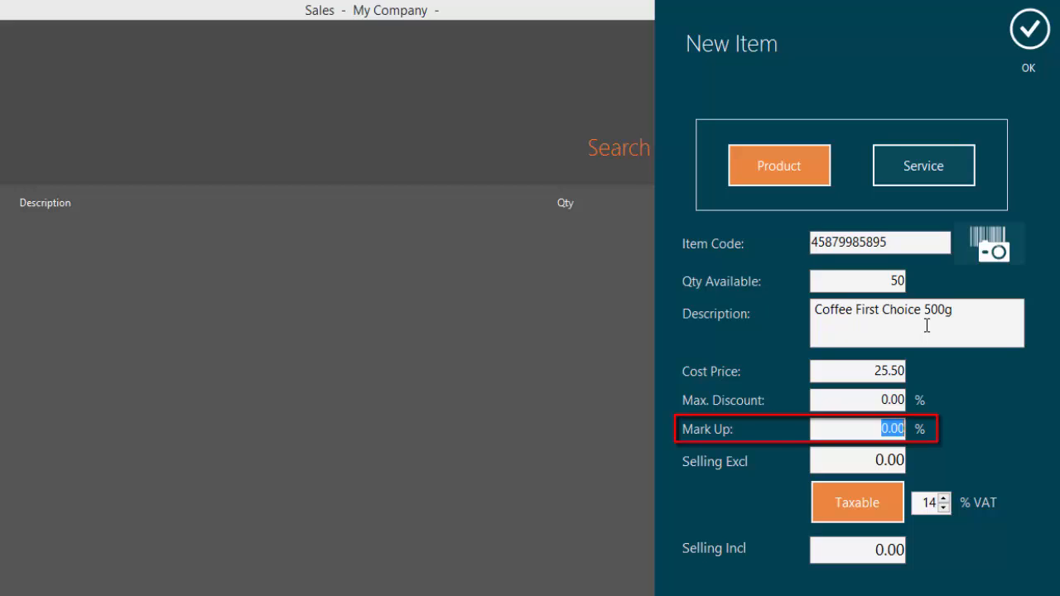
# Step: Set the coffee product's mark-up to 45%
pyautogui.press('BackSpace')
pyautogui.write('45')
pyautogui.press('Tab')
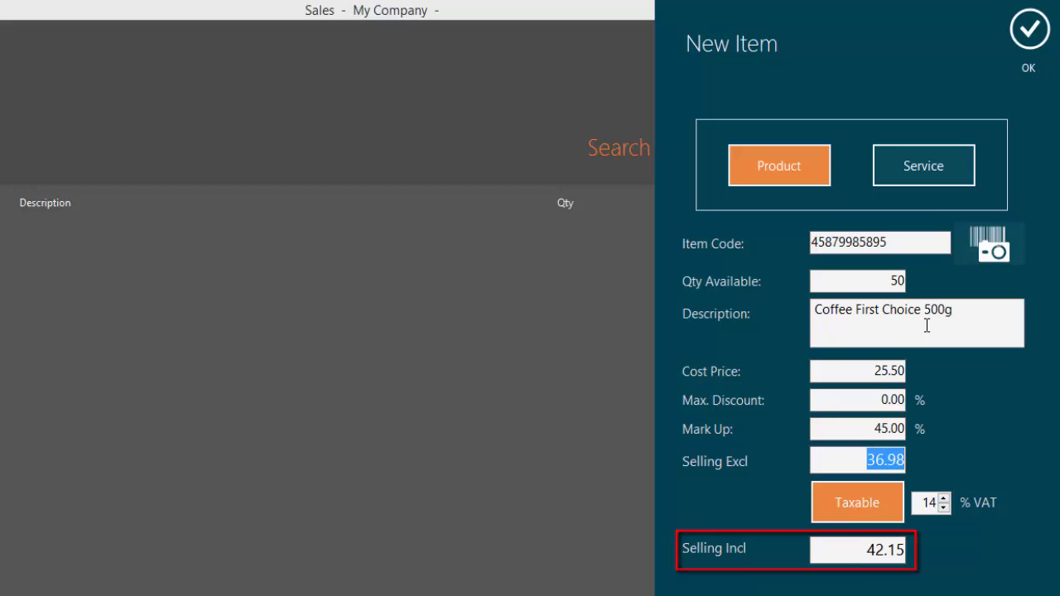
# Step: Set the coffee product's selling price including VAT to 45.00
pyautogui.press('Tab')
pyautogui.press('Tab')
pyautogui.press('Tab')
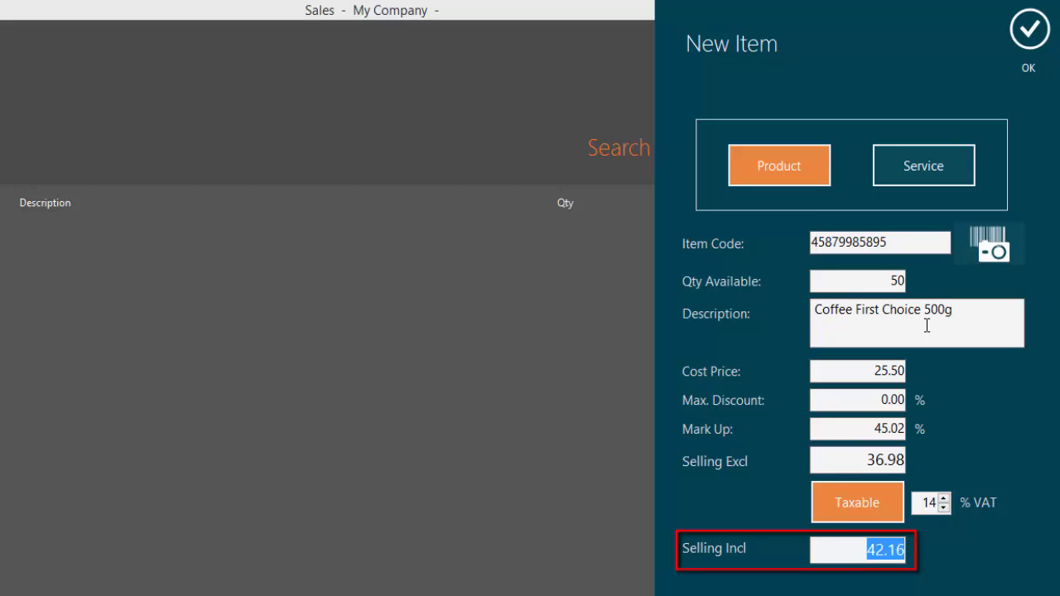
pyautogui.write('45')
pyautogui.press('Tab')
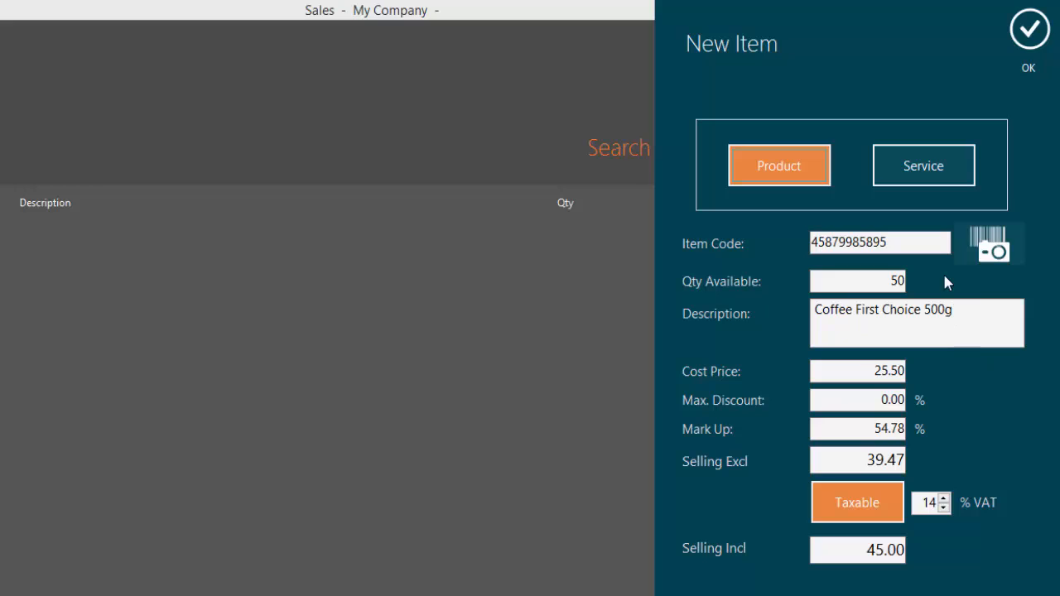
# Step: Switch the new item's type to Service and back to Product to compare the form fields
pyautogui.click(925, 172)
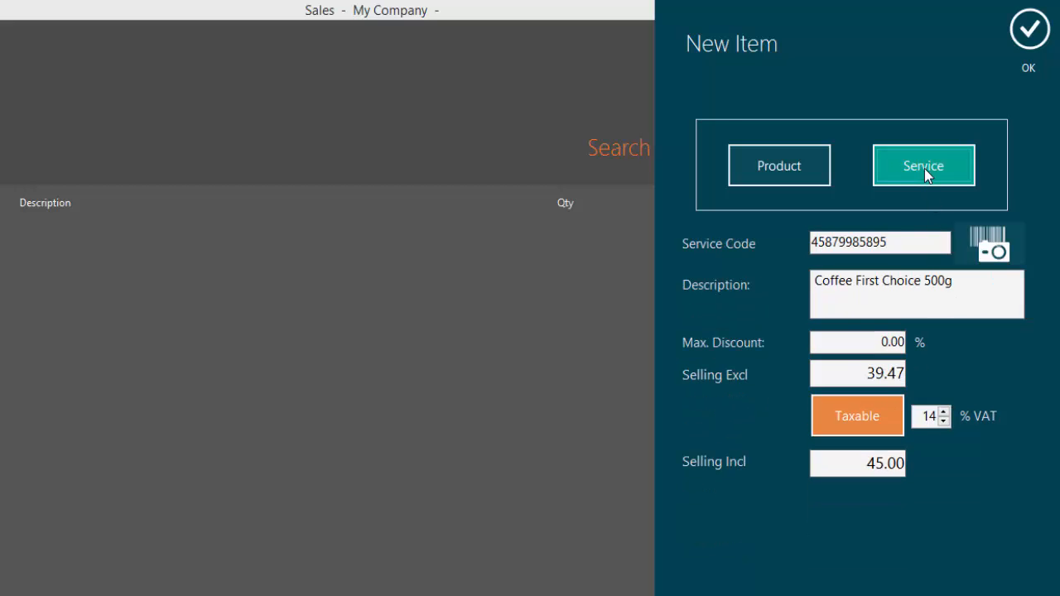
pyautogui.click(793, 171)
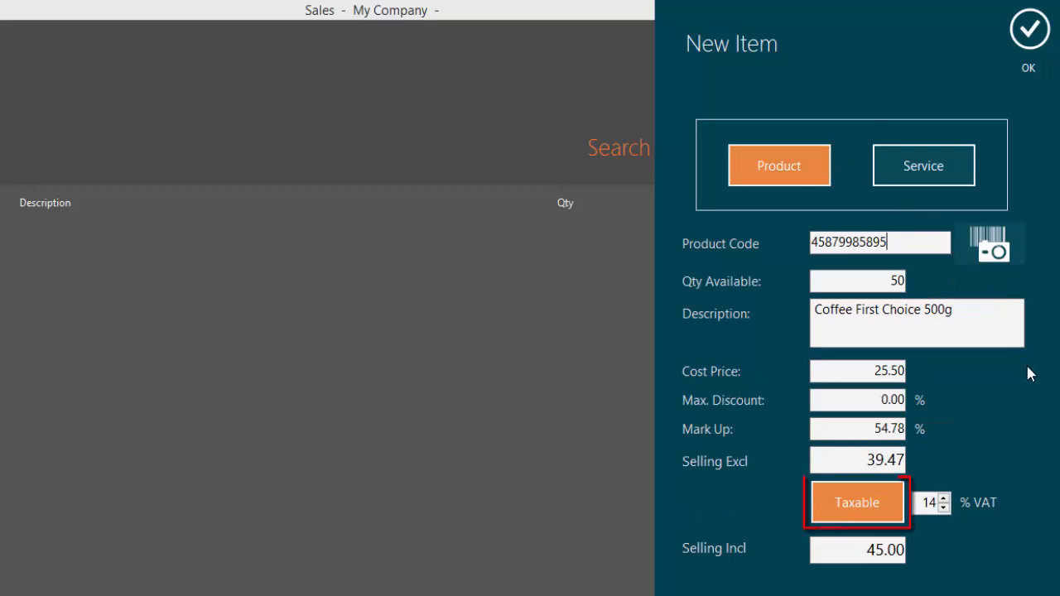
# Step: Set the coffee product's VAT rate to 14% and save the new item
pyautogui.click(816, 505)
pyautogui.doubleClick(926, 502)
pyautogui.write('0')
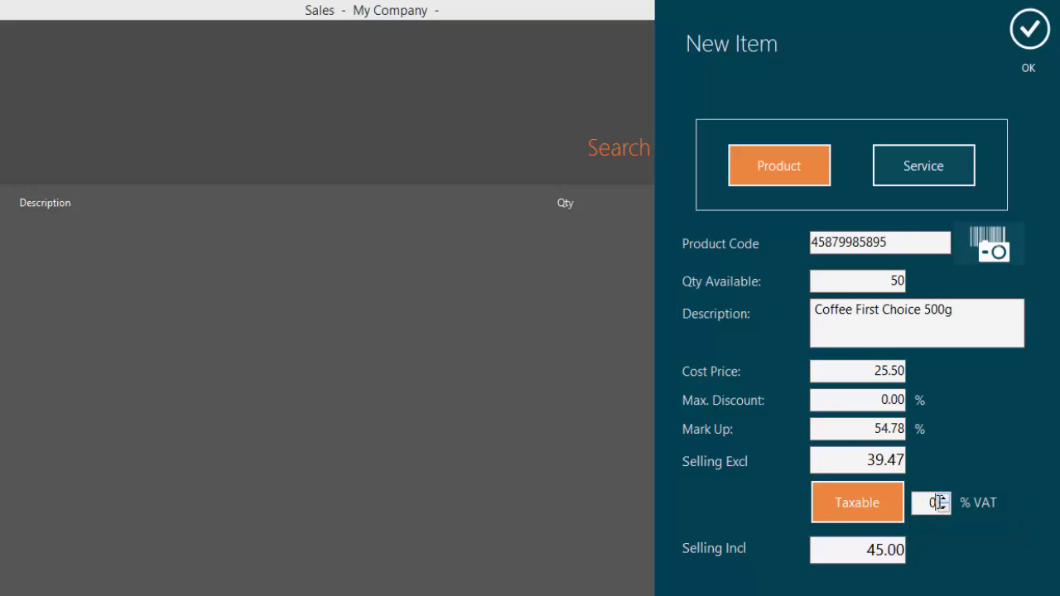
pyautogui.press('BackSpace')
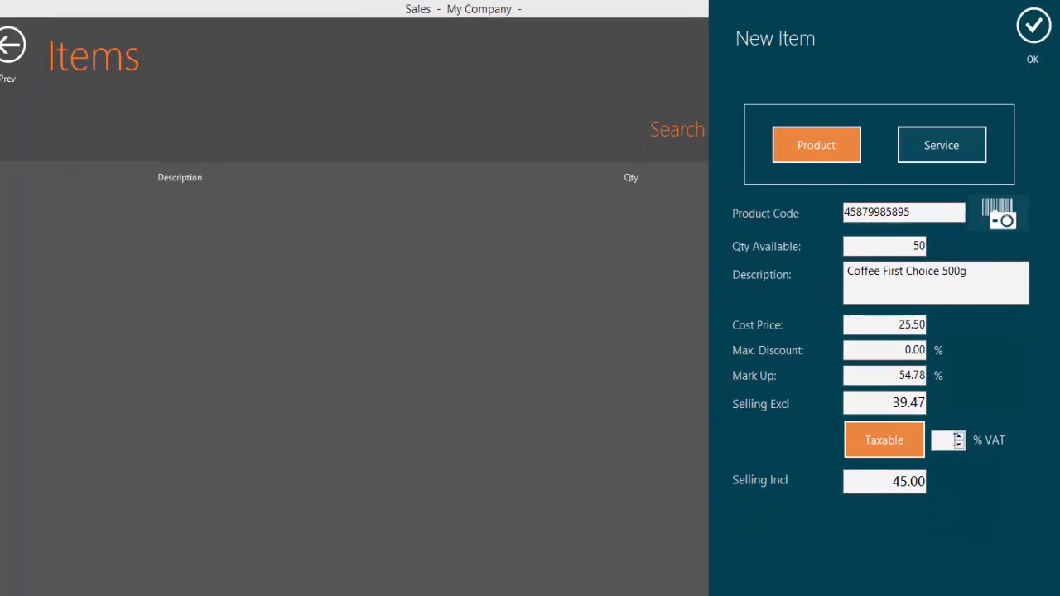
pyautogui.write('14')
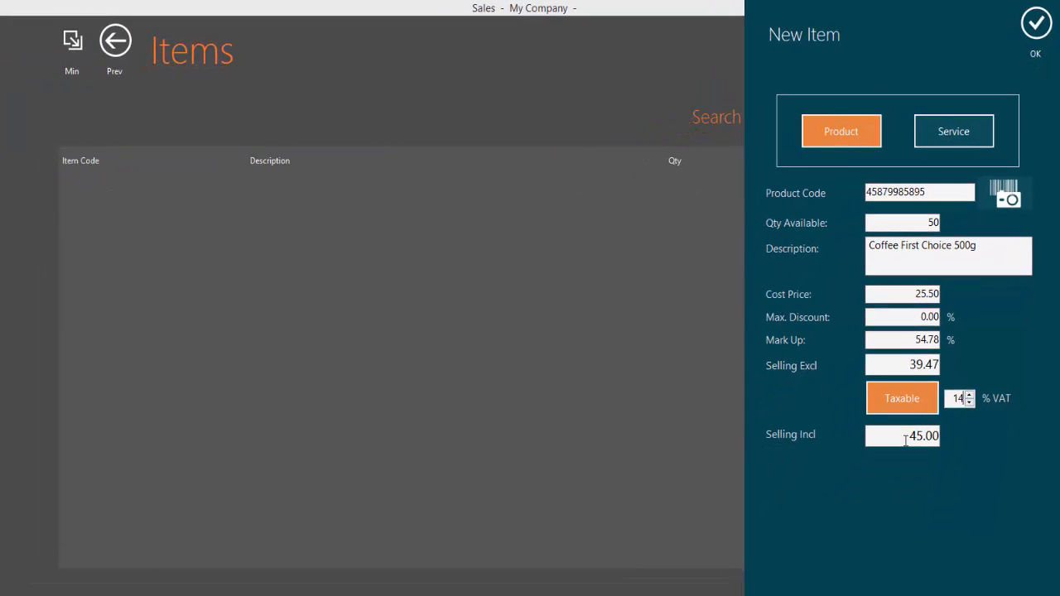
pyautogui.click(1035, 45)
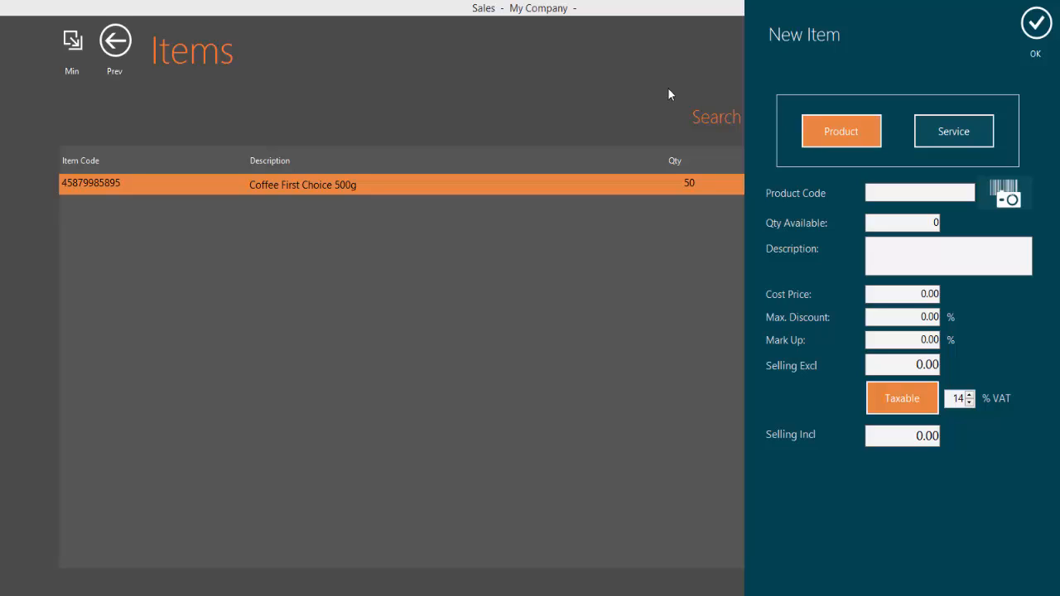
pyautogui.write('450006548554')
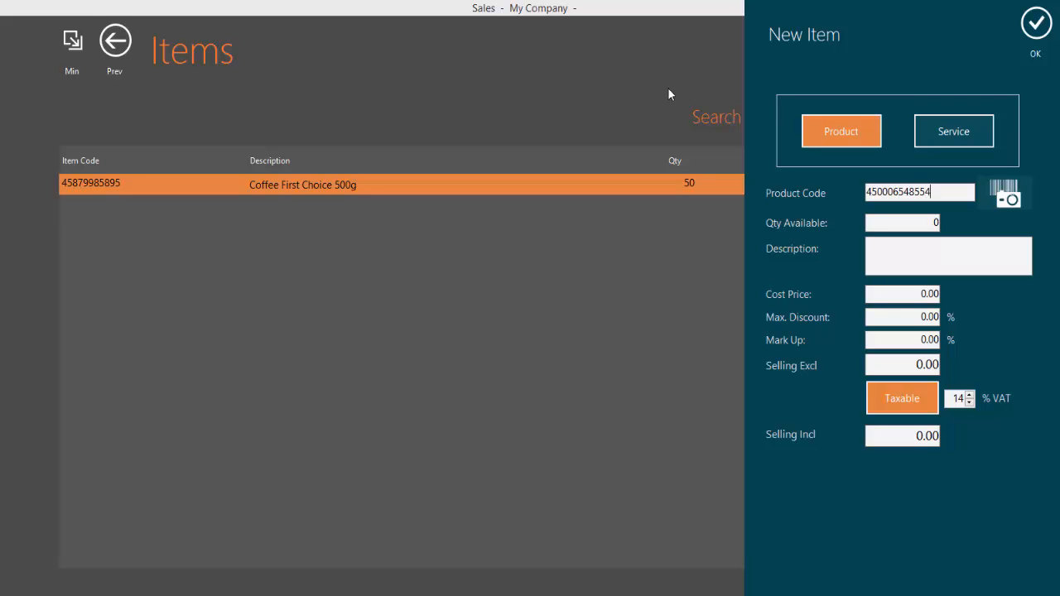